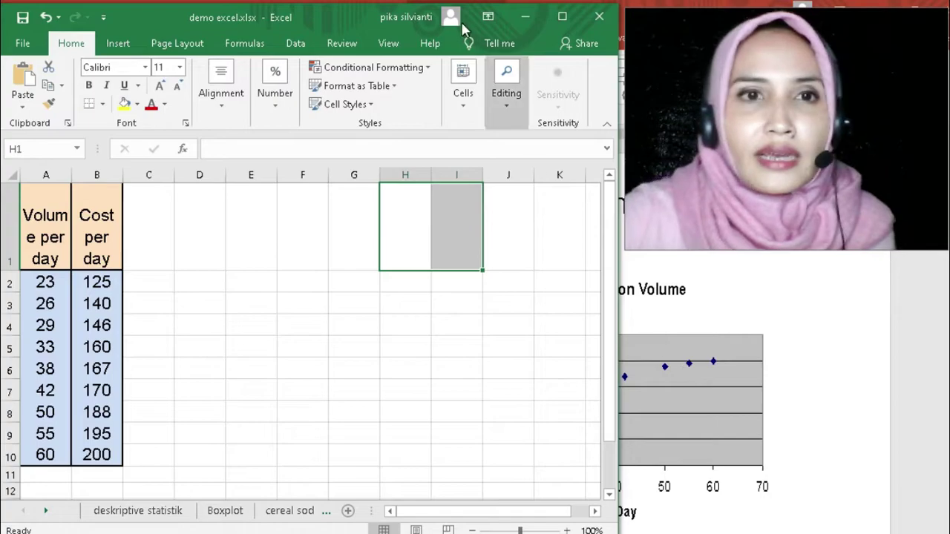
Step: Enter =CORREL(A2:A10,B2:B10) in D2 to correlate volume with cost, returning 0.983269
click(51, 239)
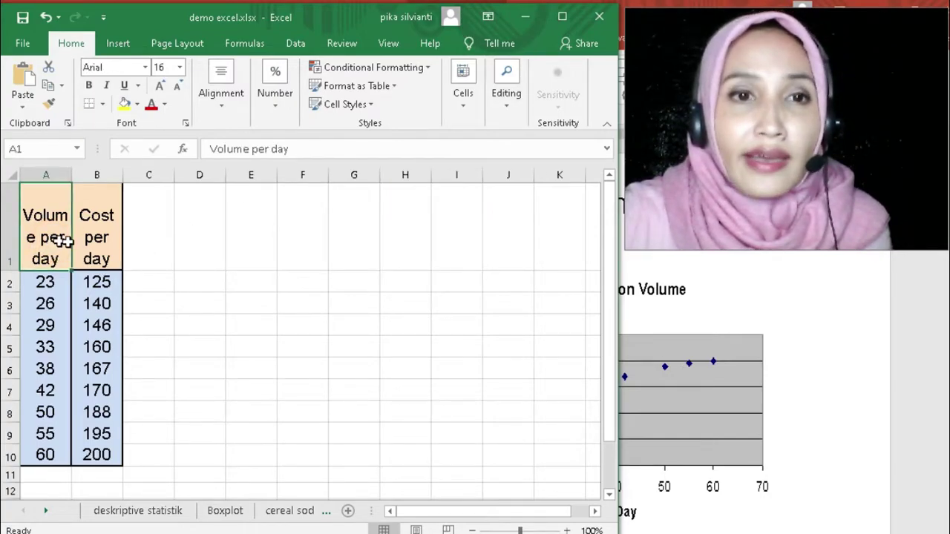
click(109, 242)
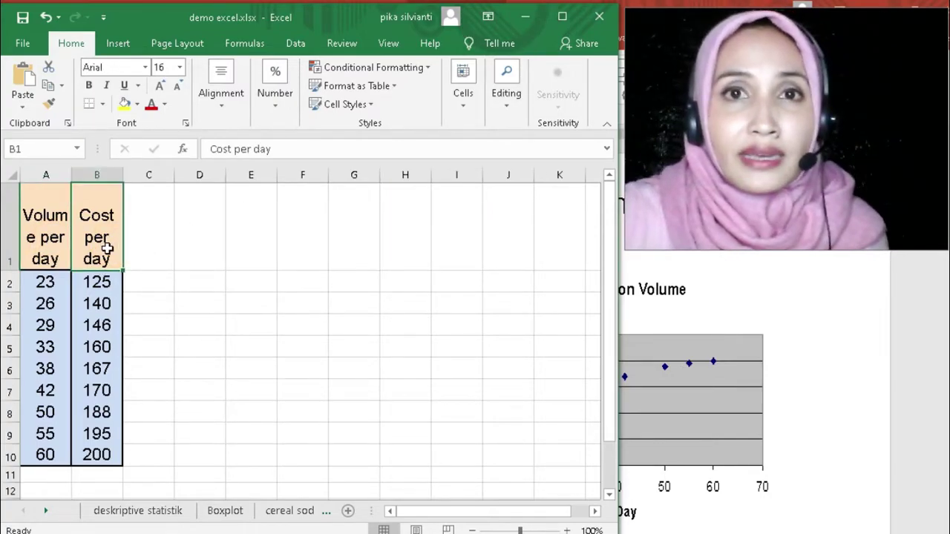
click(199, 286)
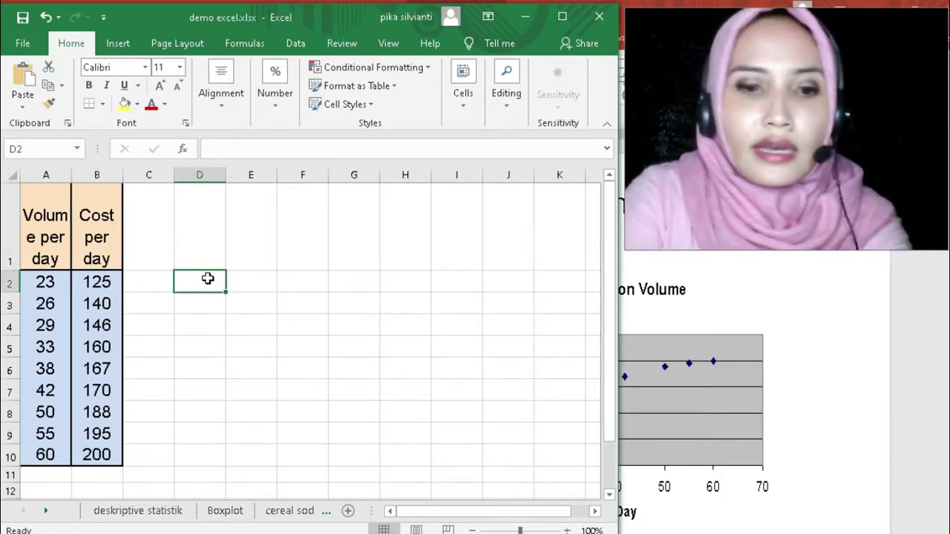
text(=correl)
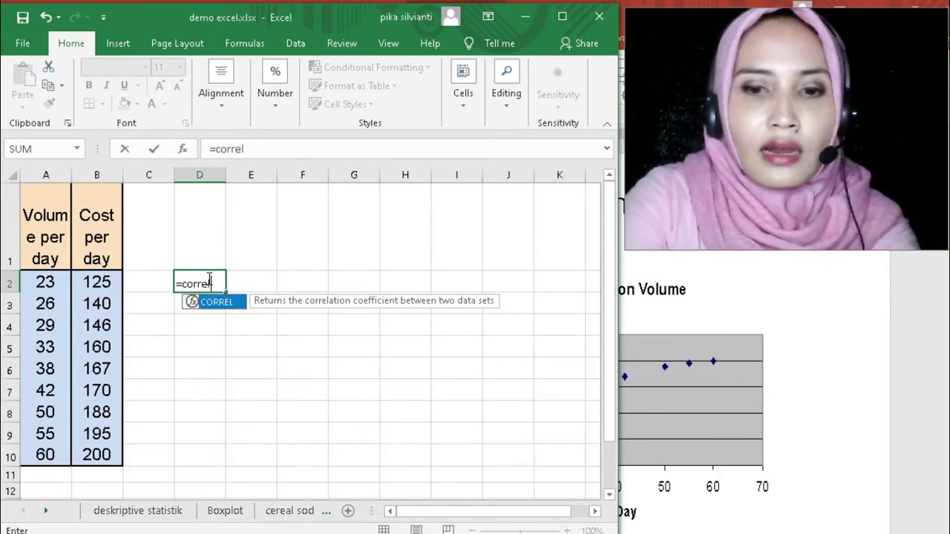
text(()
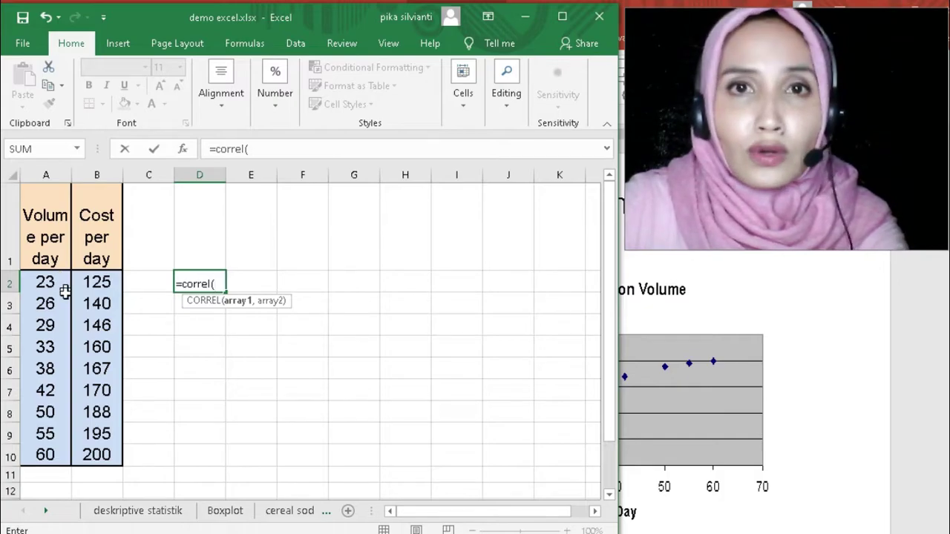
drag(37, 285, 46, 456)
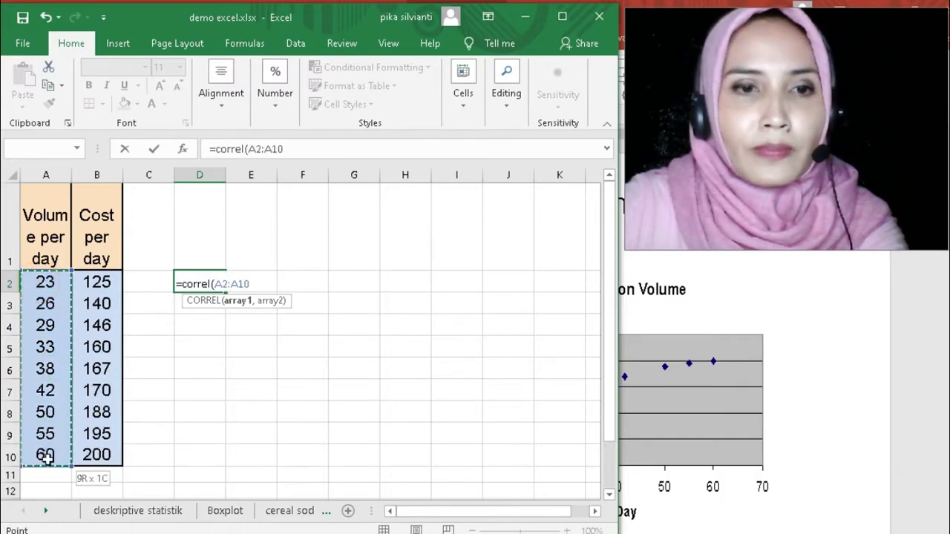
text(,)
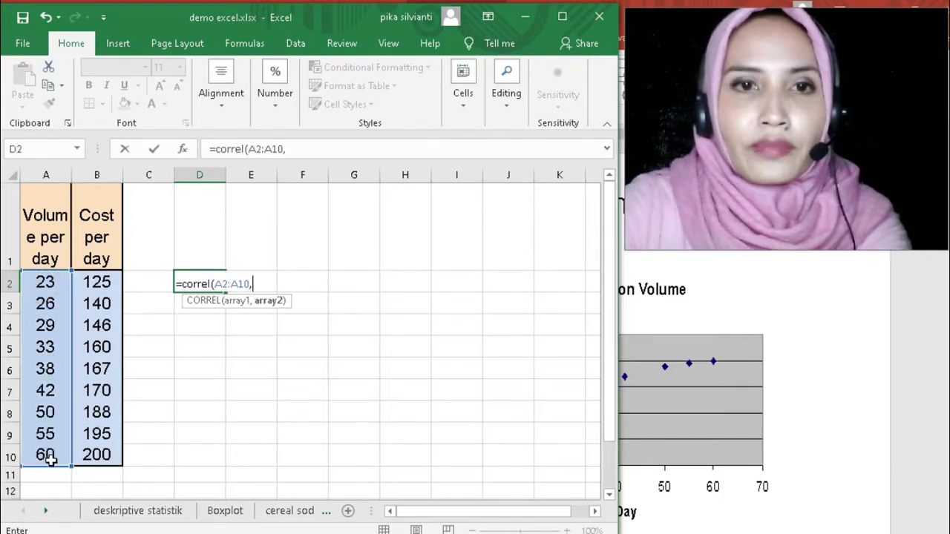
click(99, 282)
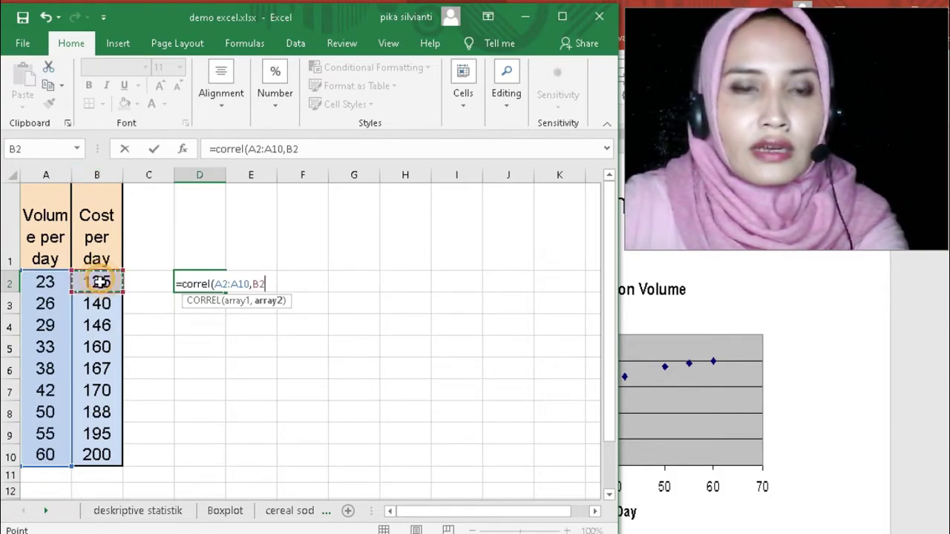
drag(98, 282, 99, 455)
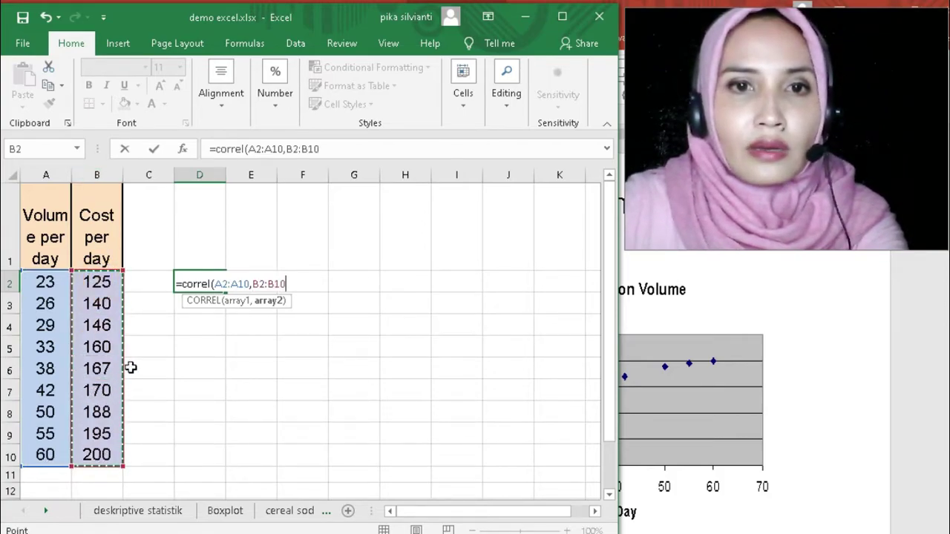
text())
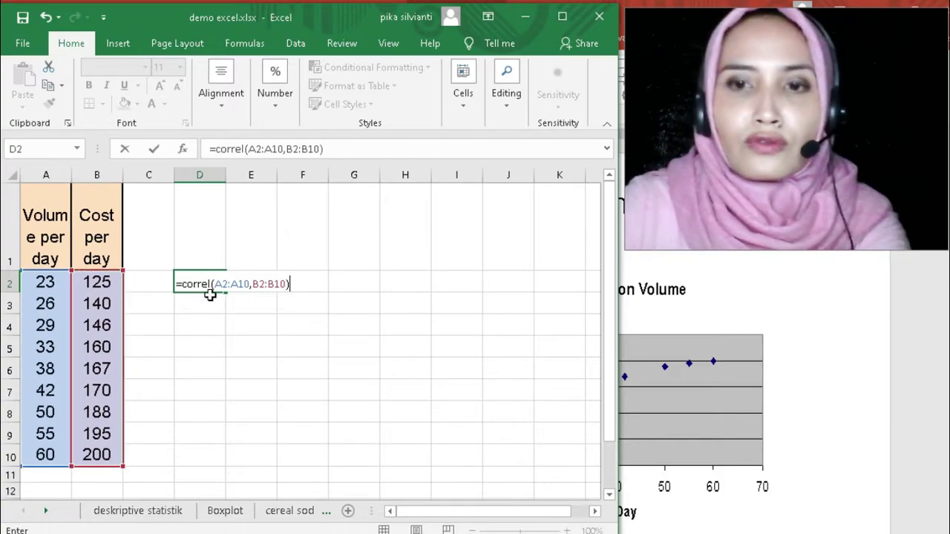
key(Return)
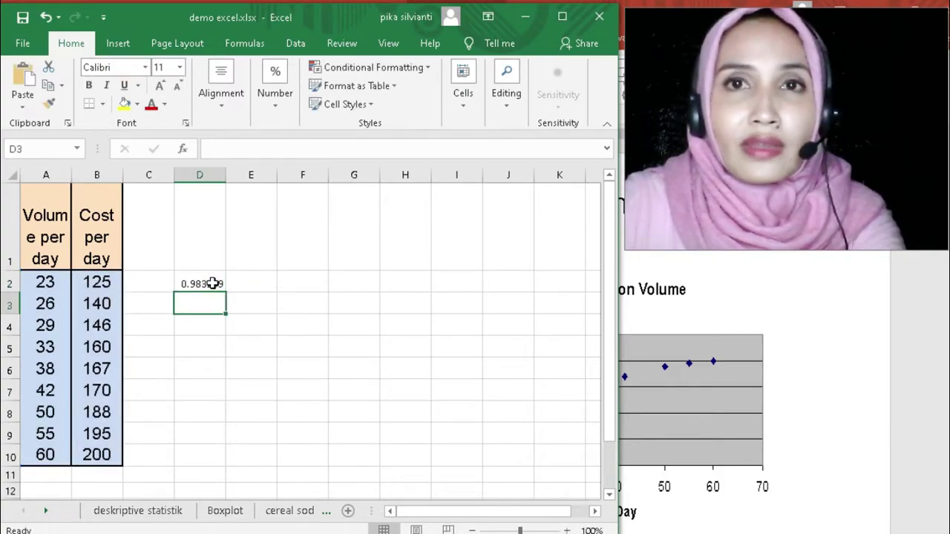
click(212, 282)
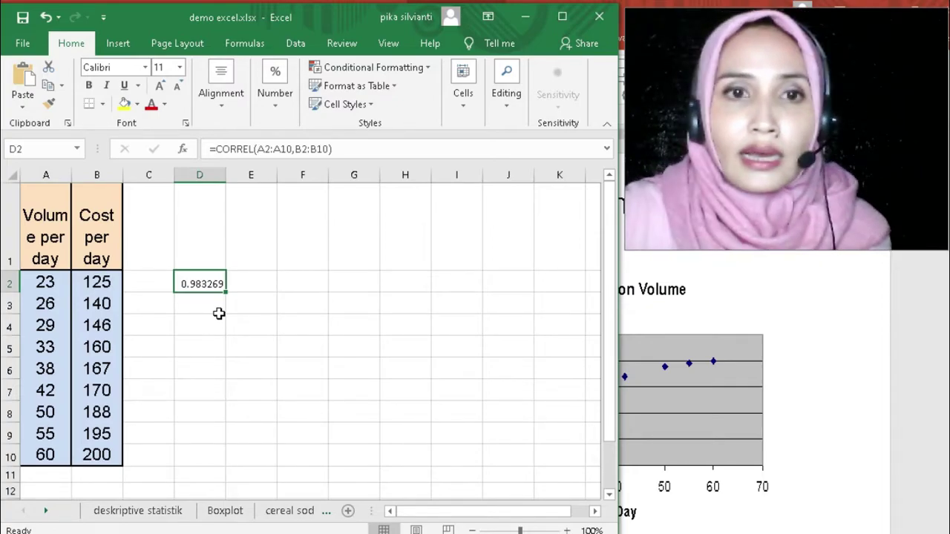
click(204, 325)
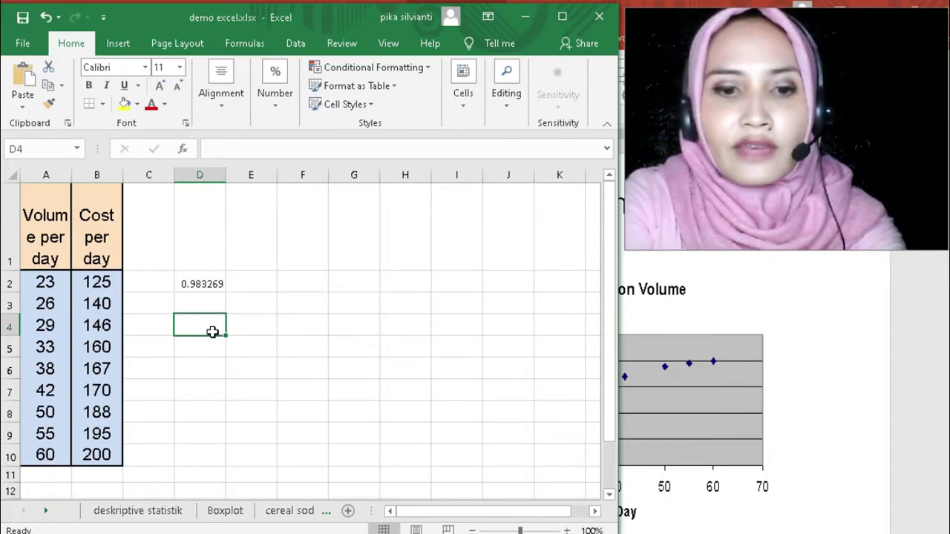
Step: Label D4 'std dev X' and D5 'std dev Y'
text(std dev)
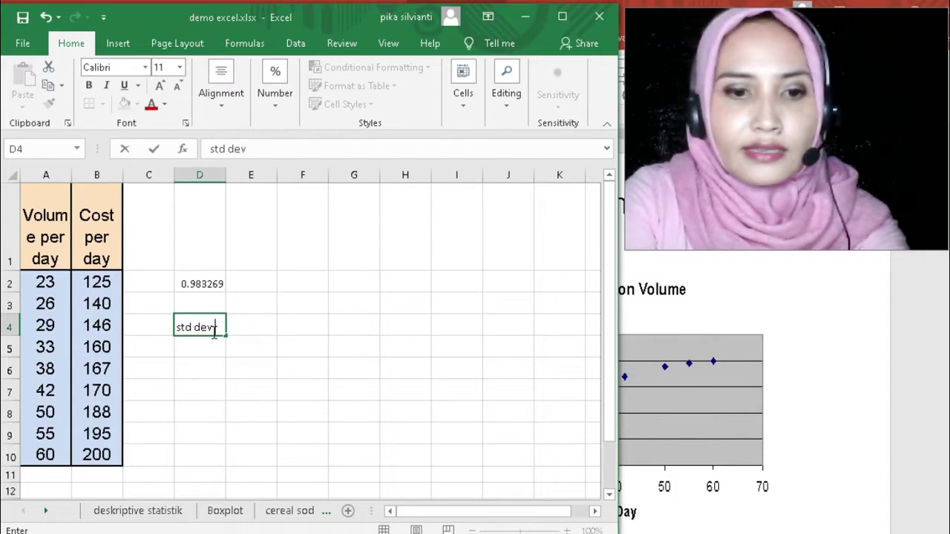
text( X)
key(Return)
text(st)
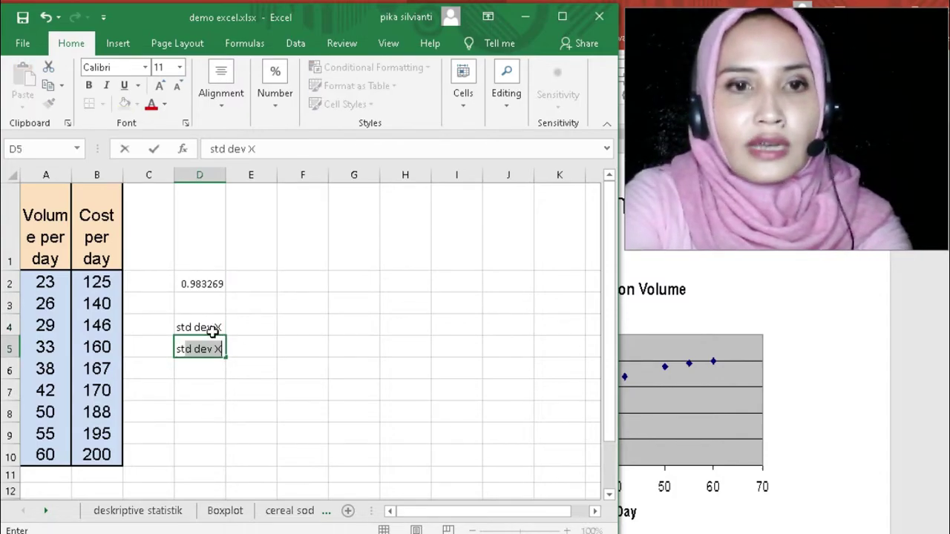
click(252, 149)
click(251, 149)
key(BackSpace)
text(Y)
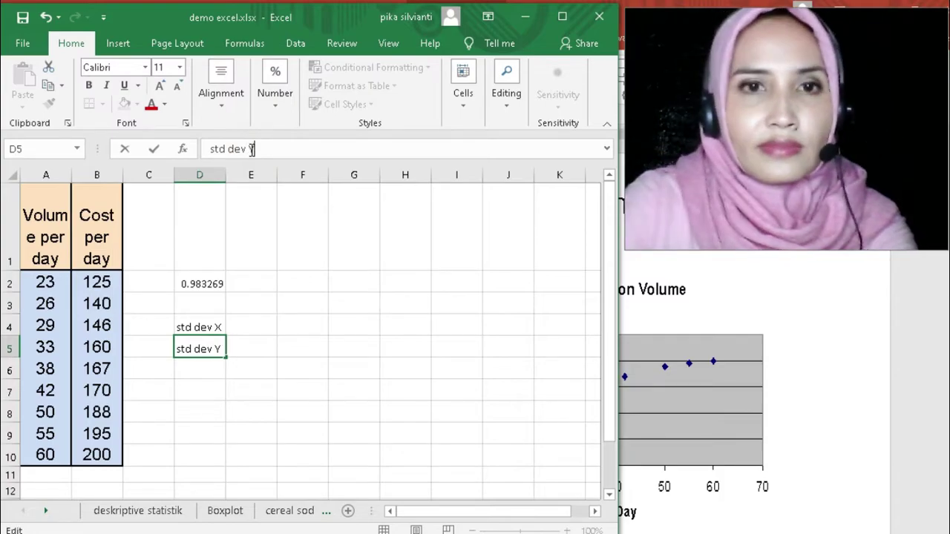
key(Return)
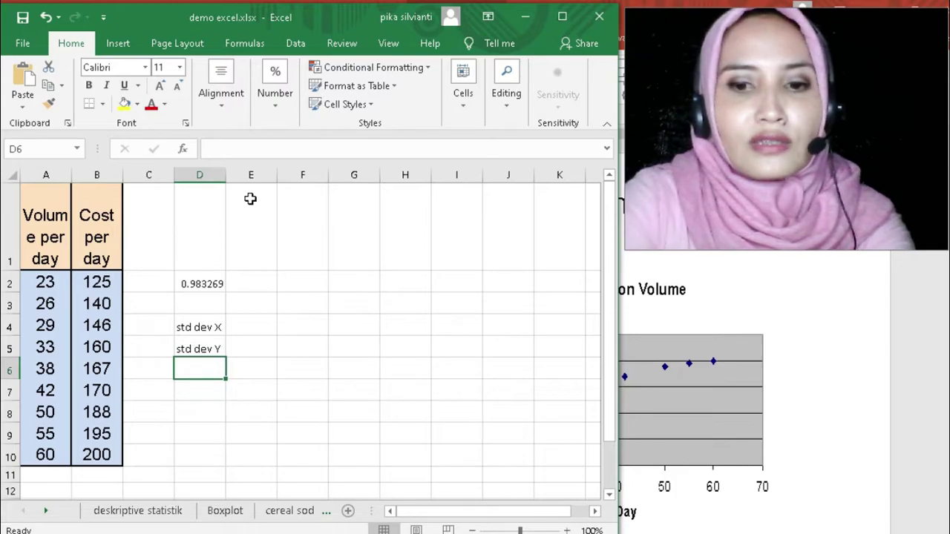
Step: Label D6 'covar(X,Y)'
text(covar)
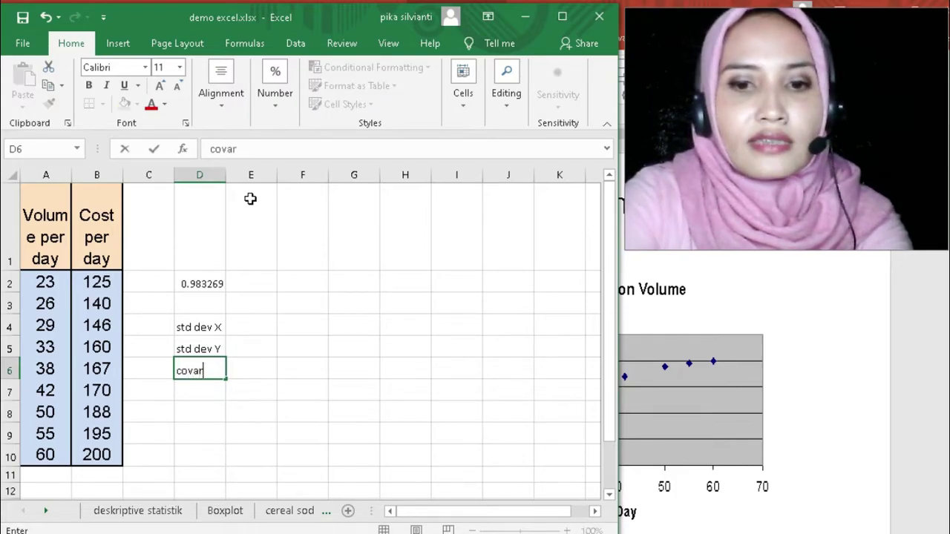
text((x,)
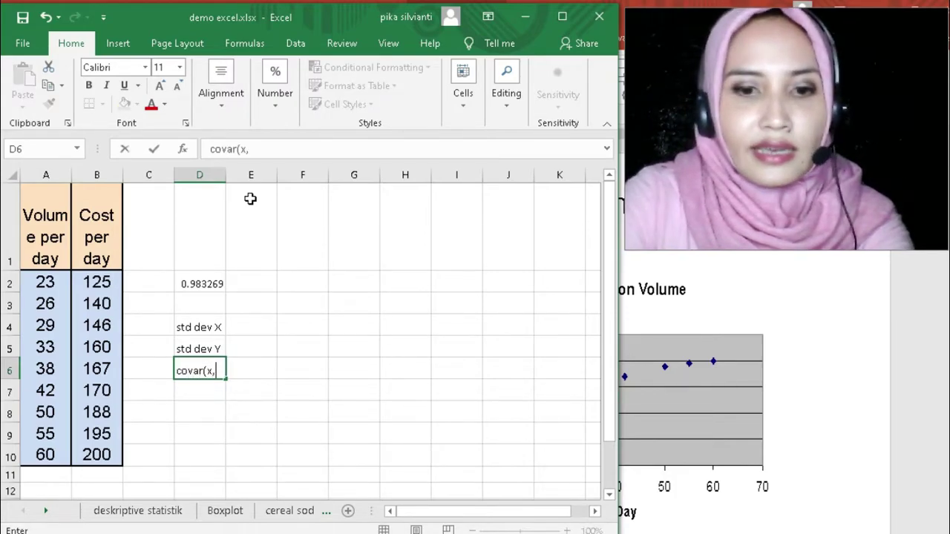
text())
click(212, 392)
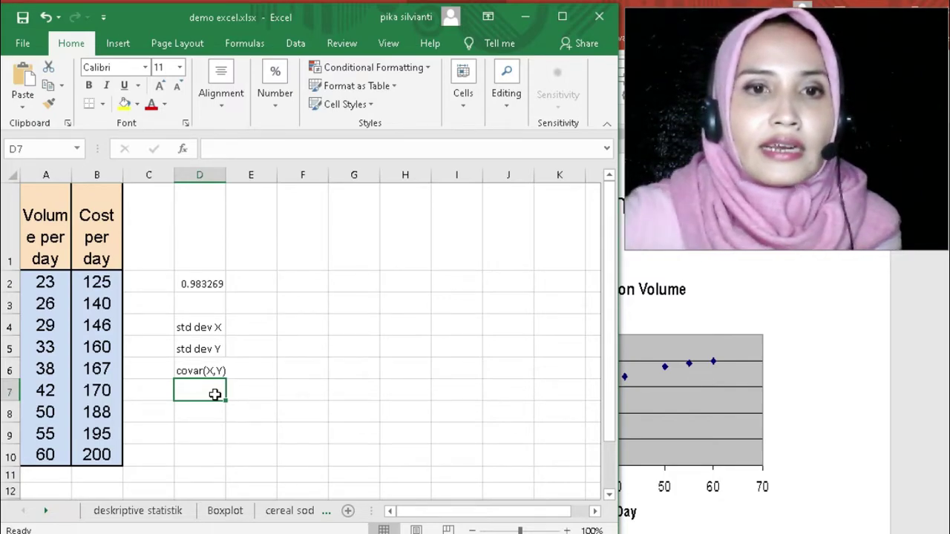
click(252, 326)
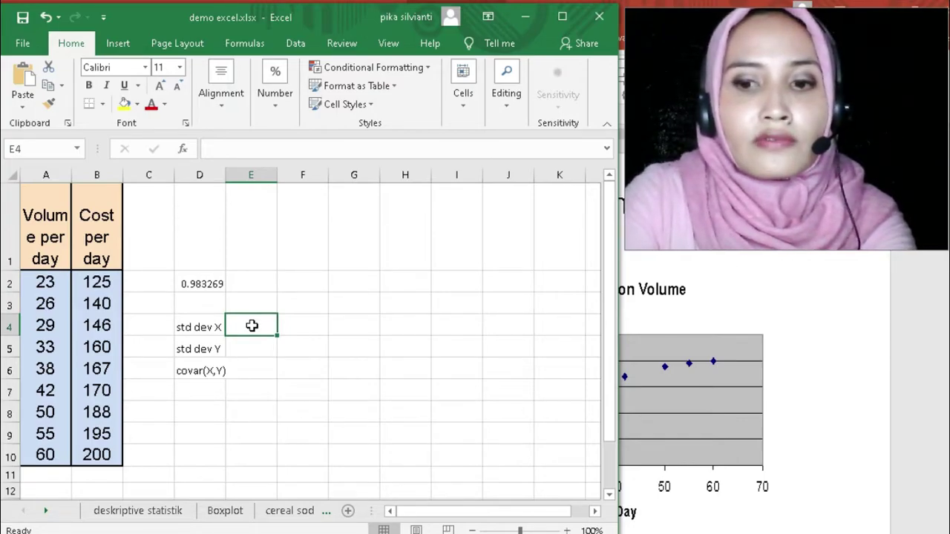
Step: Enter =STDEV(A2:A10) in E4 for the Volume standard deviation, 13.1635
text(=st)
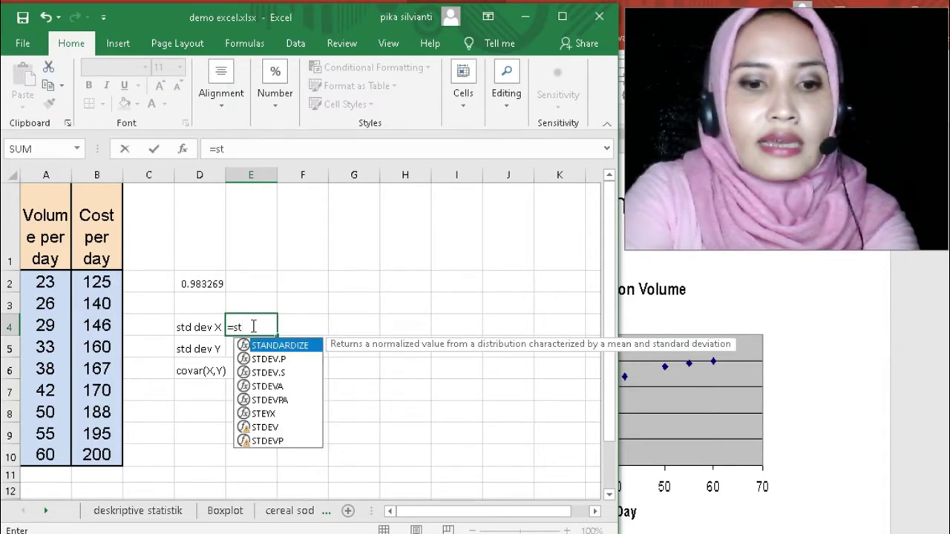
text(dev()
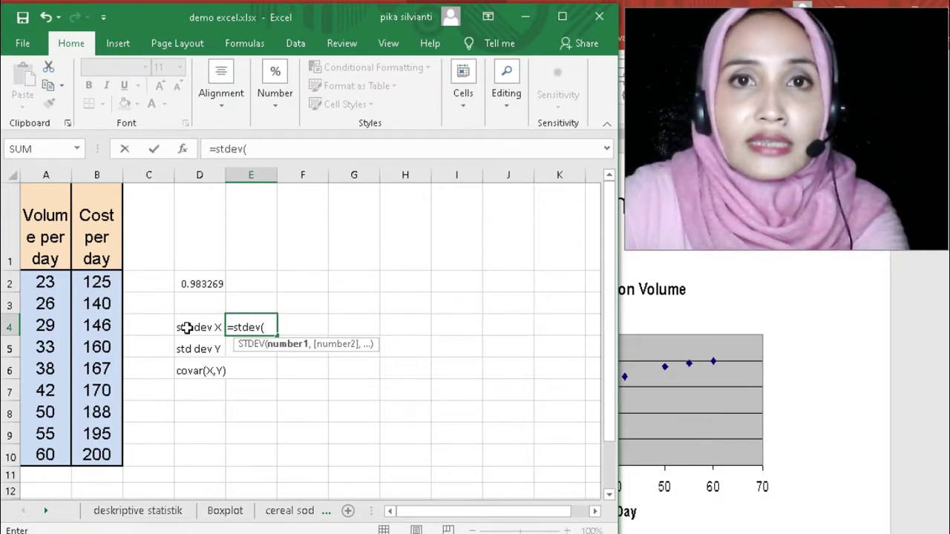
drag(44, 281, 78, 464)
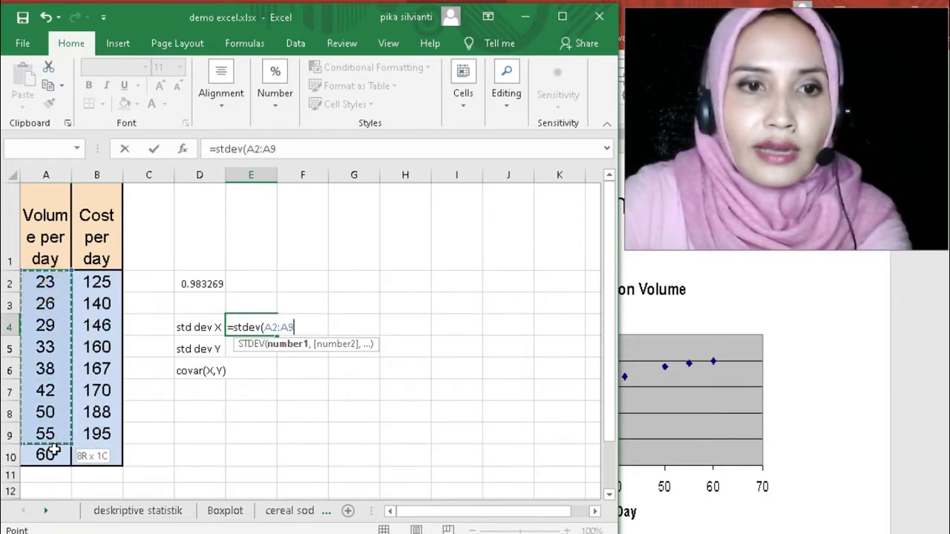
text())
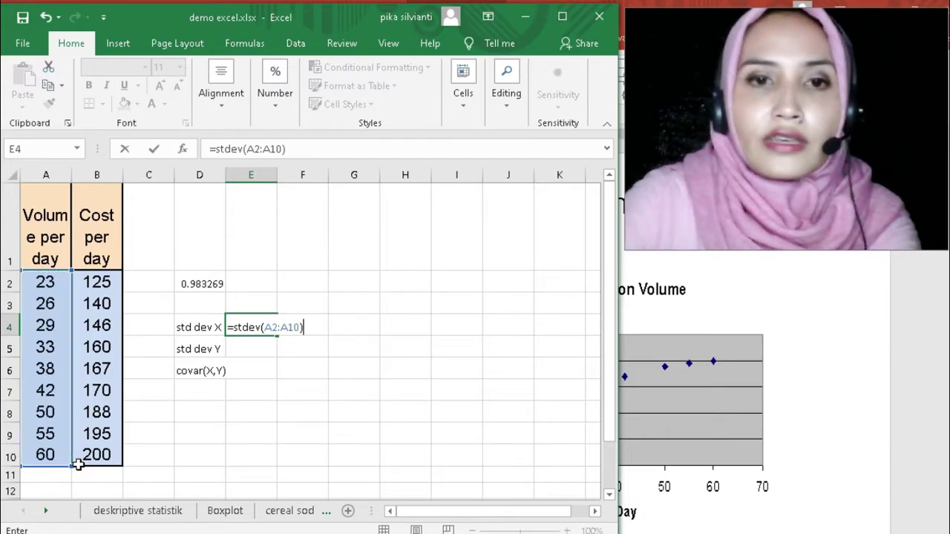
key(Return)
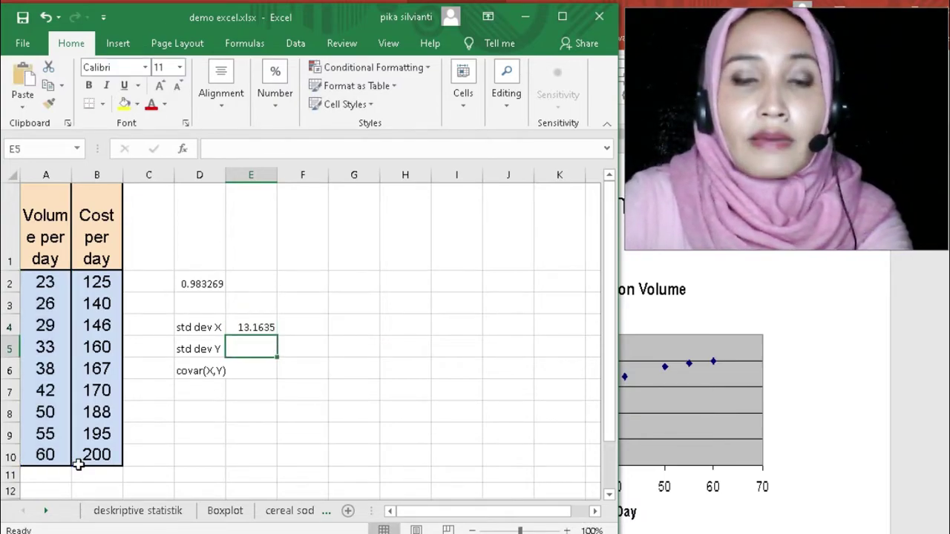
Step: Enter =STDEV(B2:B10) in E5 for the Cost standard deviation, 25.71478
text(=)
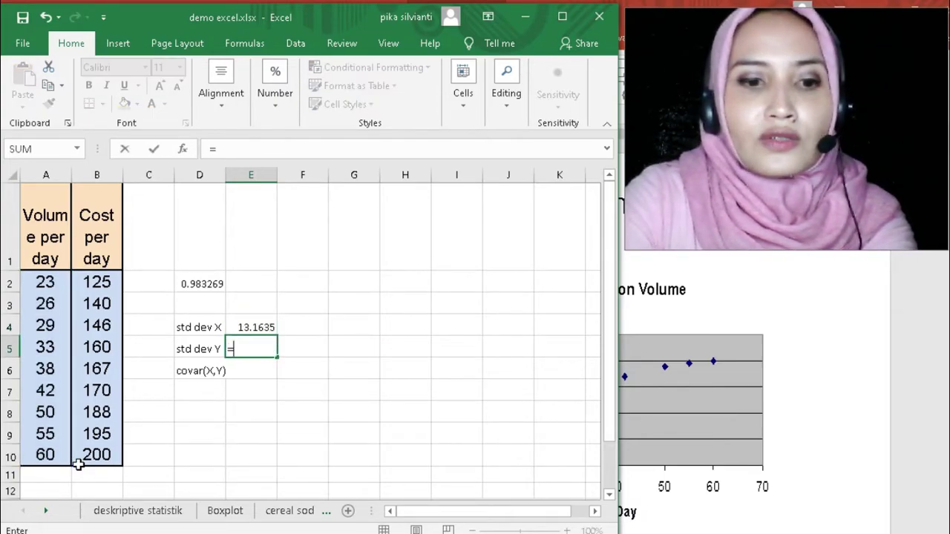
text(stdev)
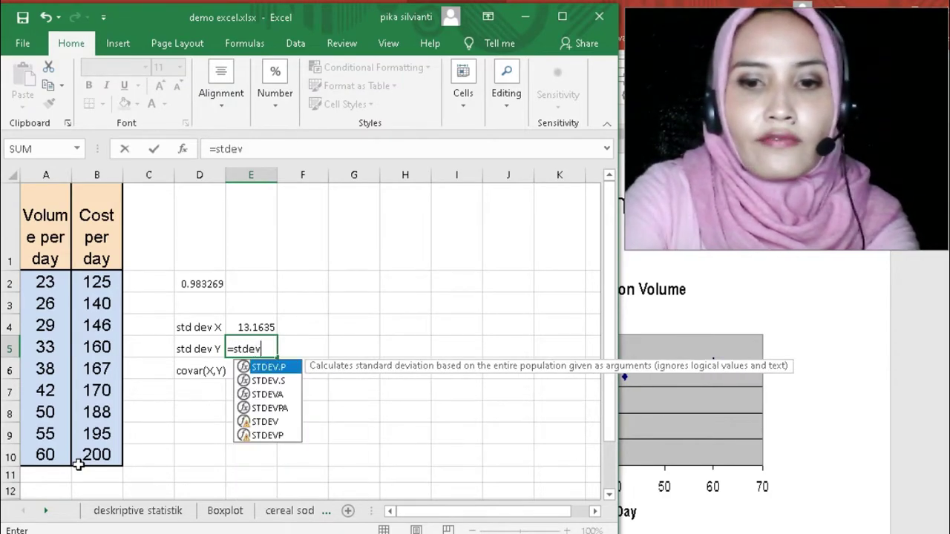
text(()
drag(81, 285, 101, 464)
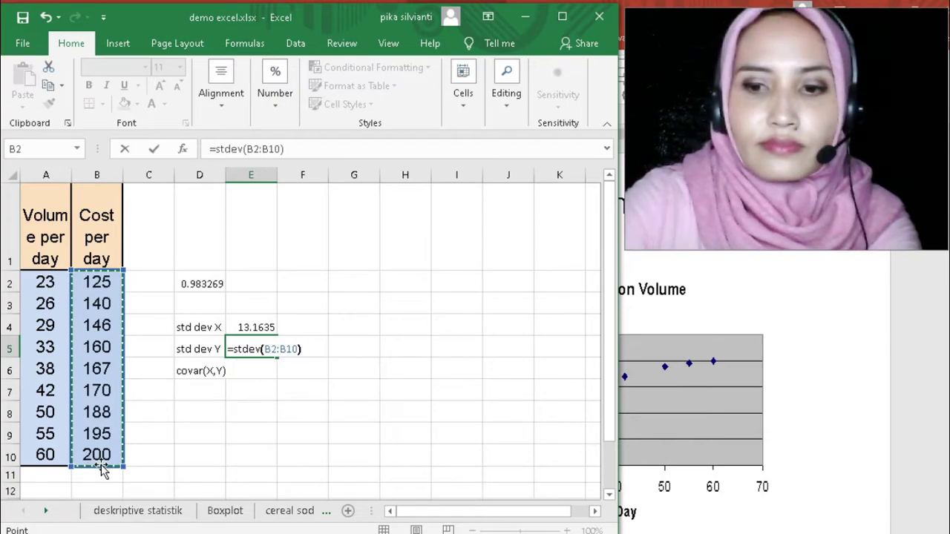
key(Return)
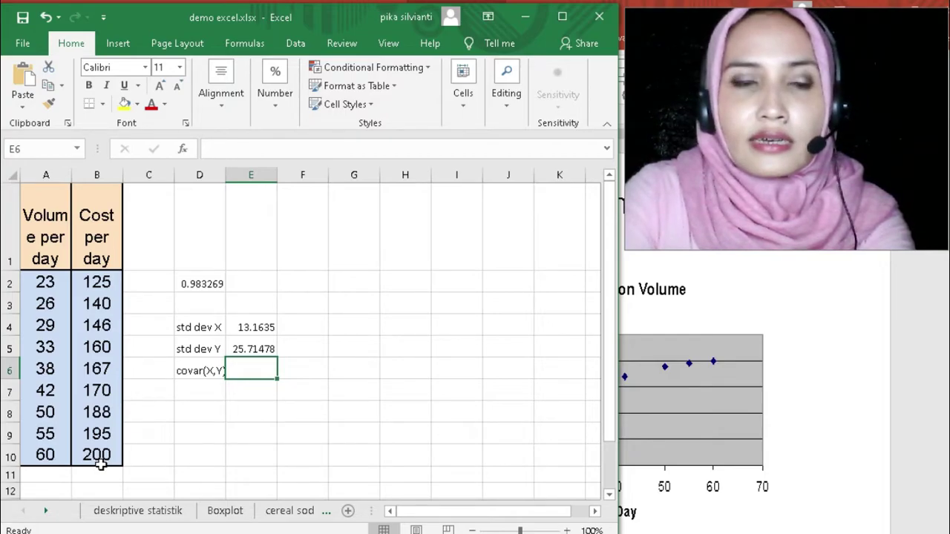
text(=covar)
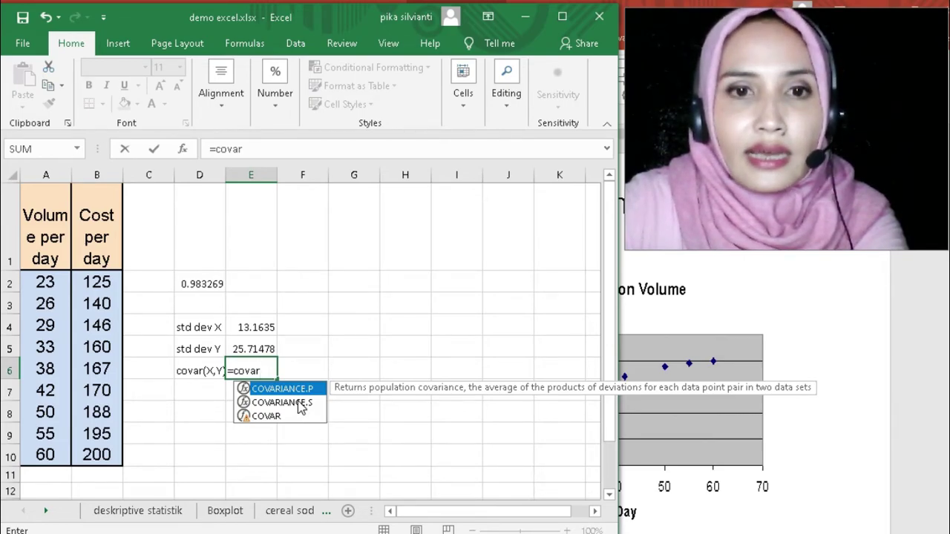
Step: Complete =COVARIANCE.S(A2:A10,B2:B10) in E6, returning 332.8333, and label D8 'r'
double_click(301, 403)
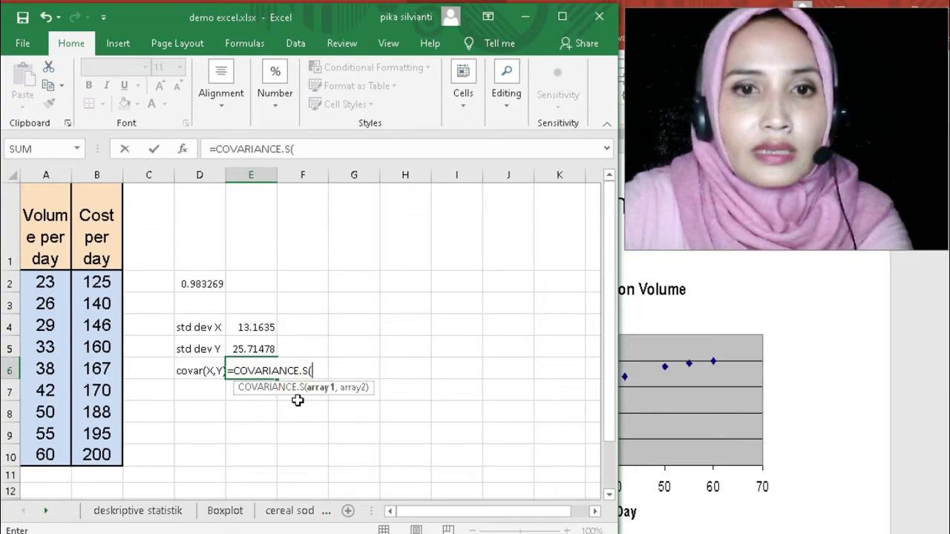
drag(42, 280, 50, 455)
text(,)
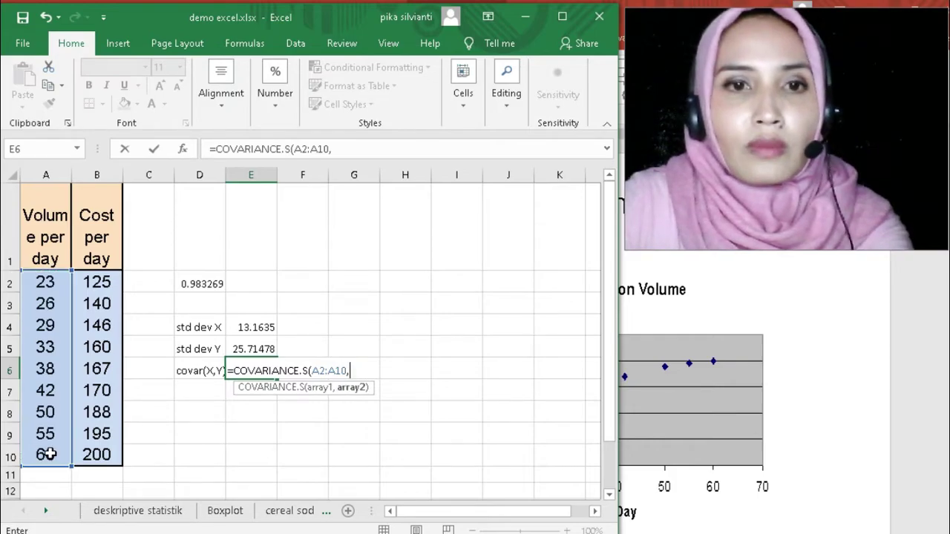
drag(97, 280, 104, 449)
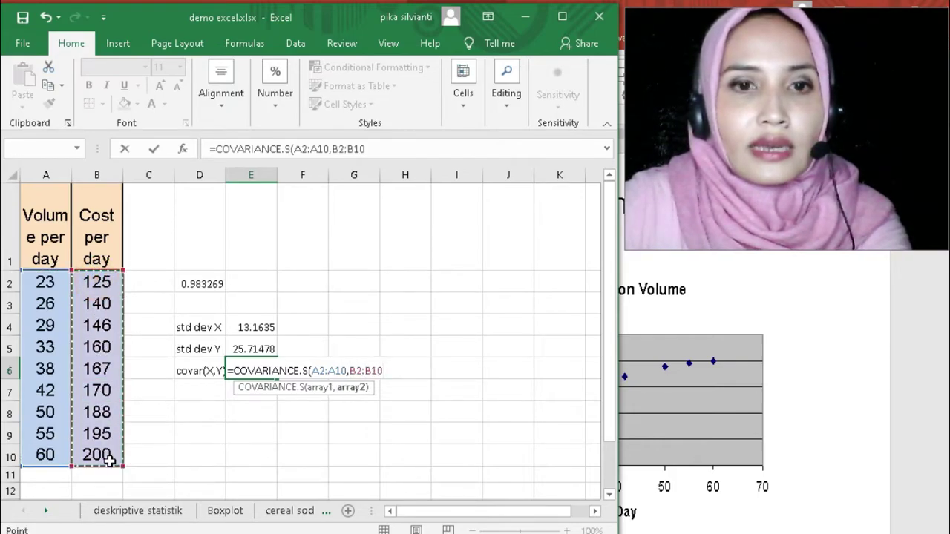
text())
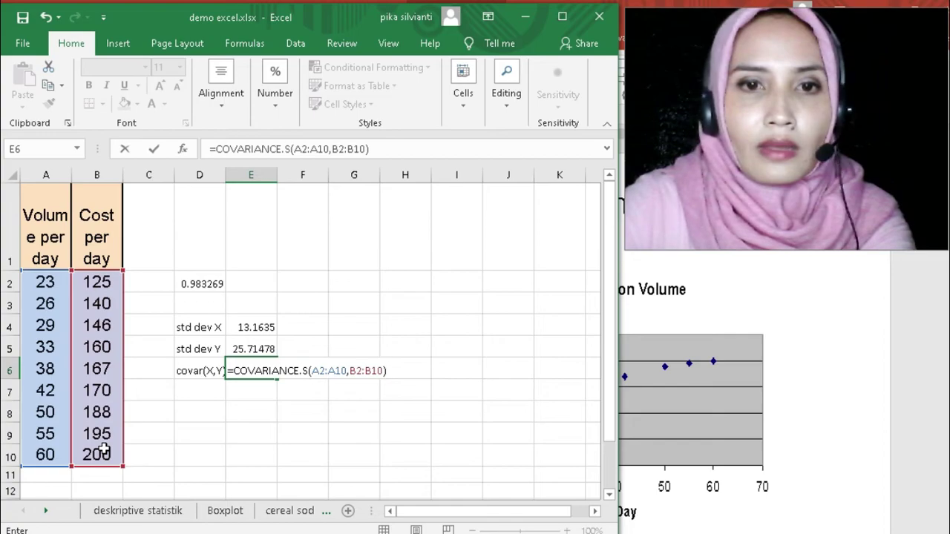
key(Return)
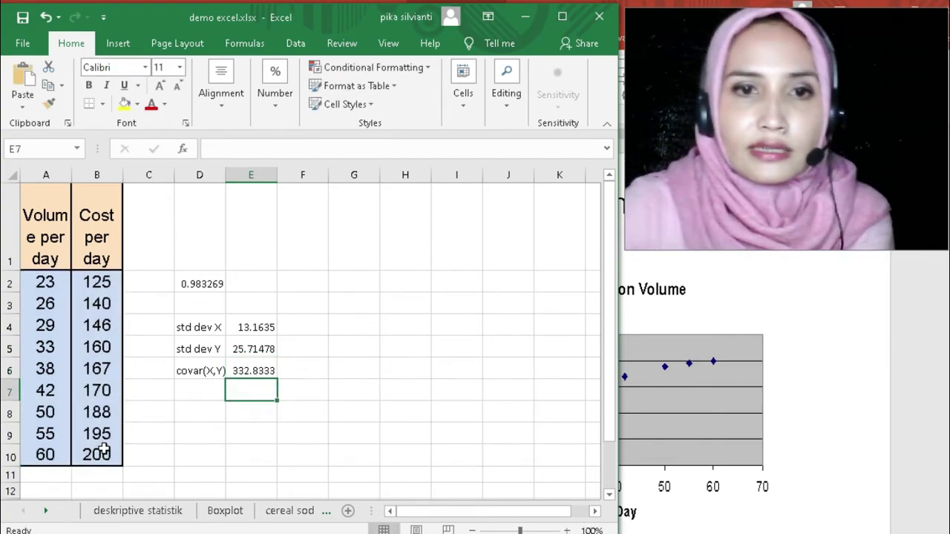
click(204, 412)
text(r)
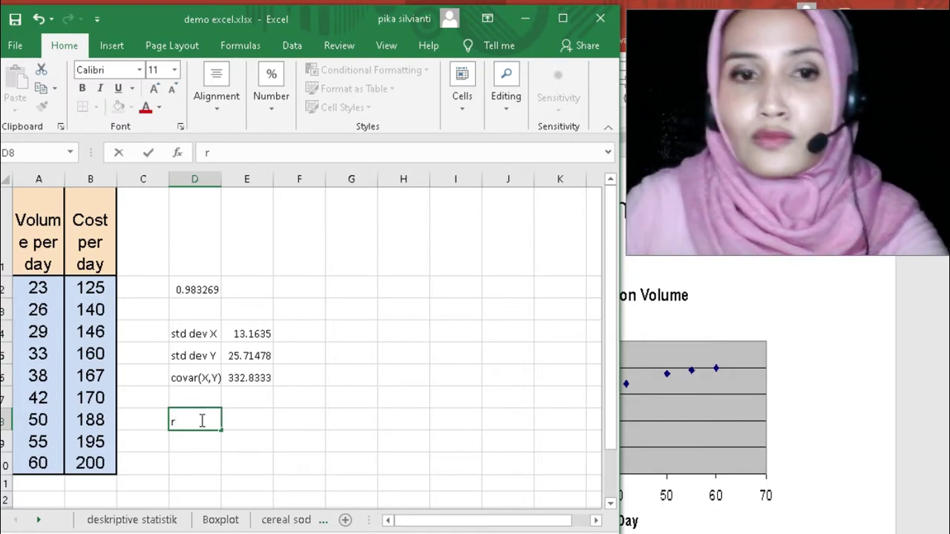
Step: Enter =E6/(E4*E5) in E8, giving 0.983269, and compare it with the CORREL result in D2
click(263, 421)
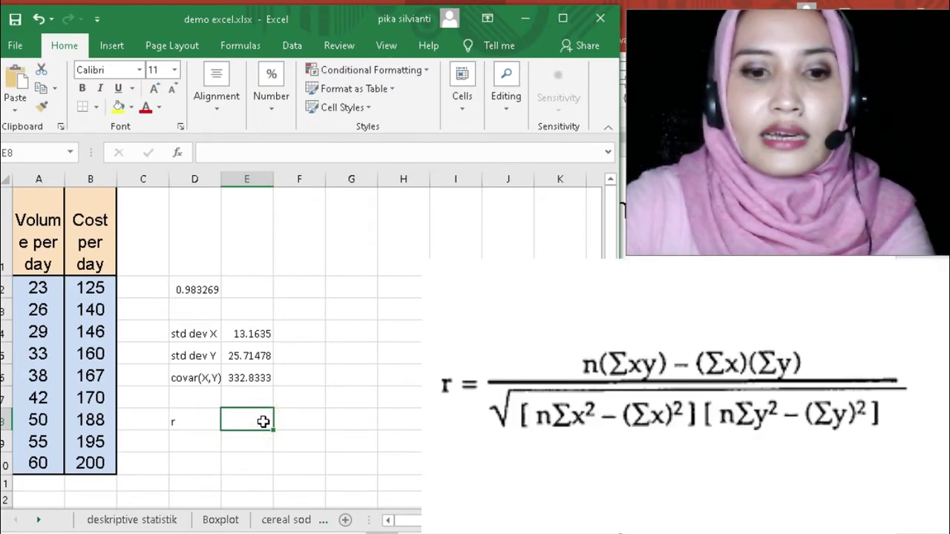
text(=)
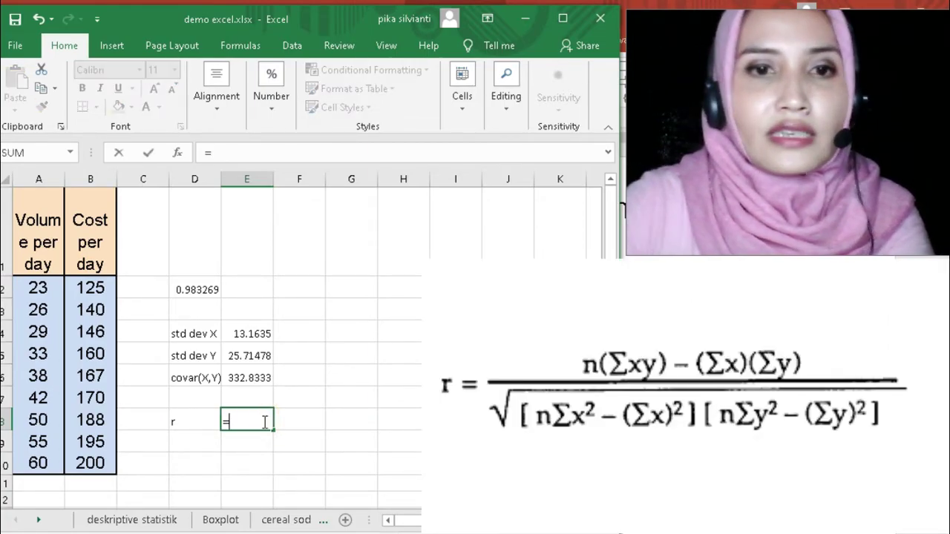
click(234, 380)
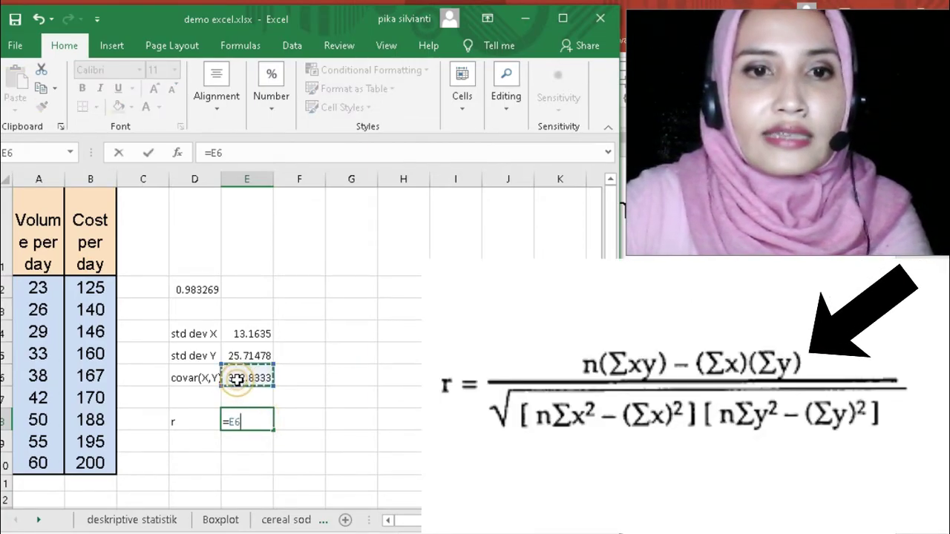
text(/()
click(252, 338)
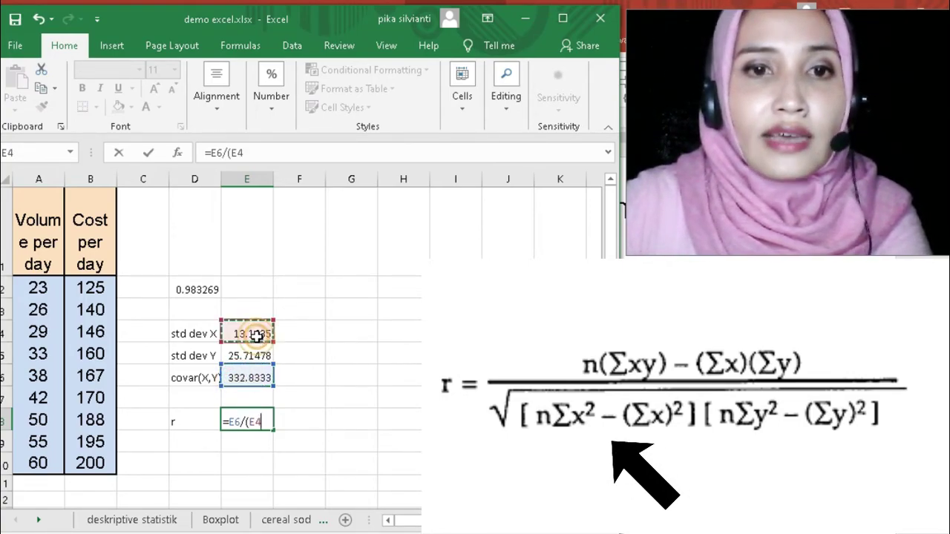
text(*)
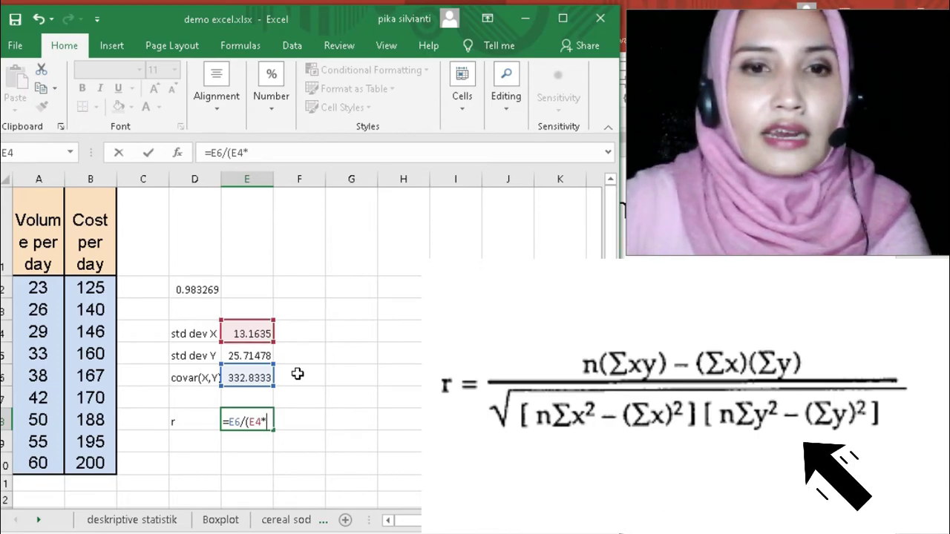
click(256, 356)
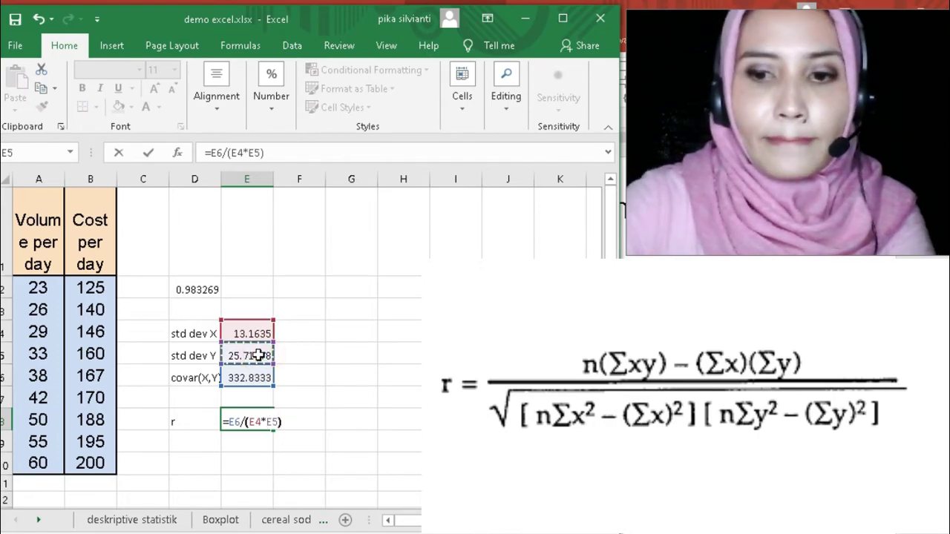
text())
key(Return)
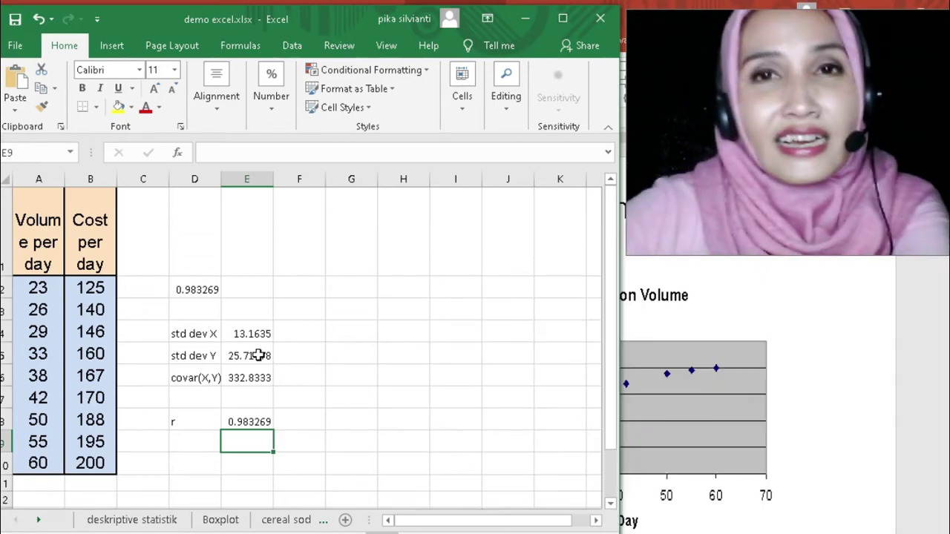
click(182, 289)
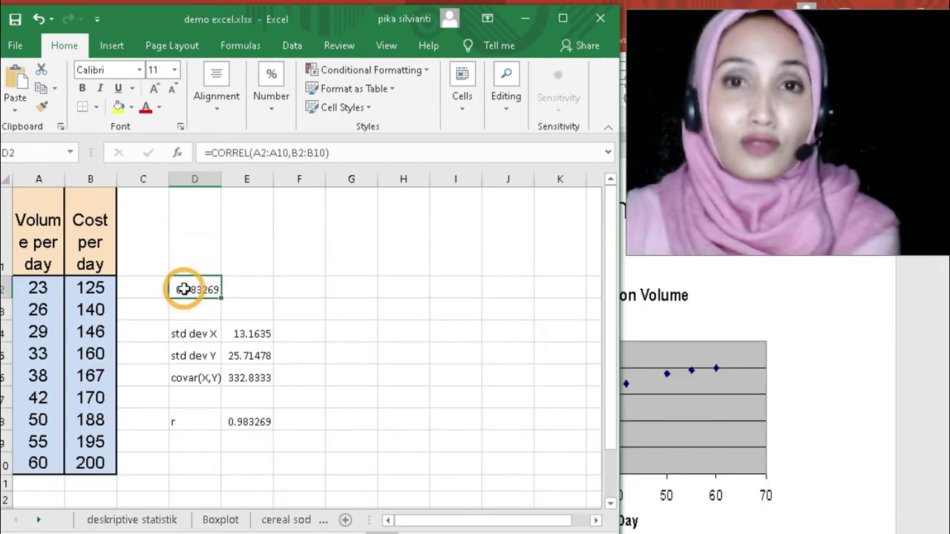